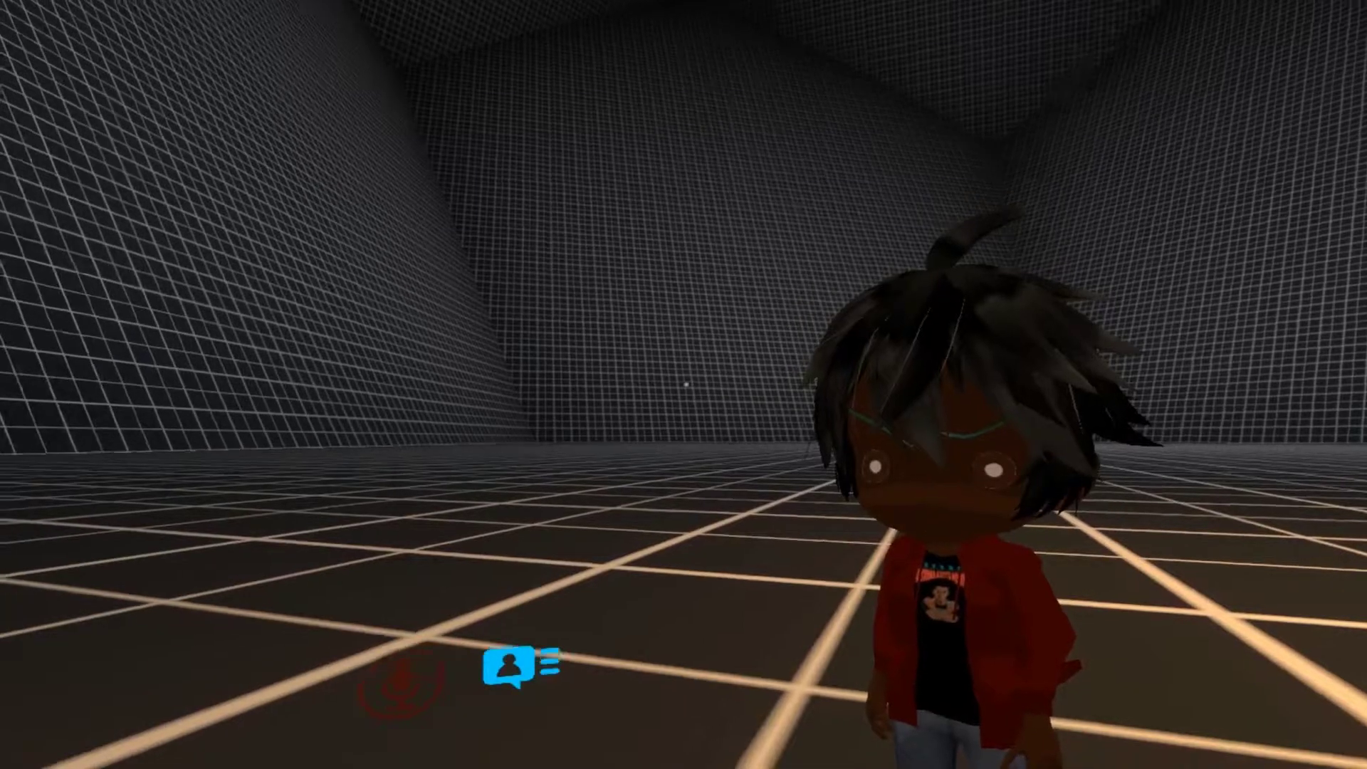
Accept the pending friend request from the quick menu, then close the menu.
key("Escape")
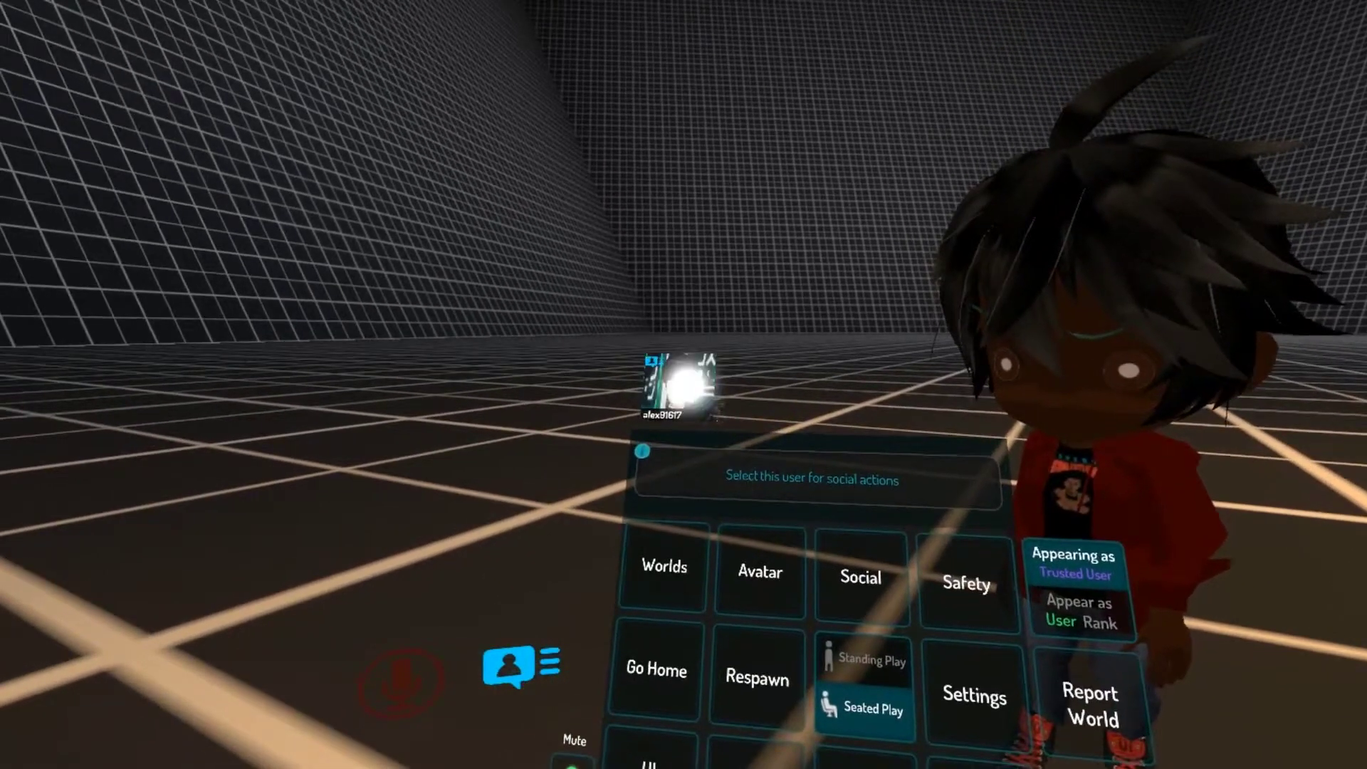
left_click(683, 369)
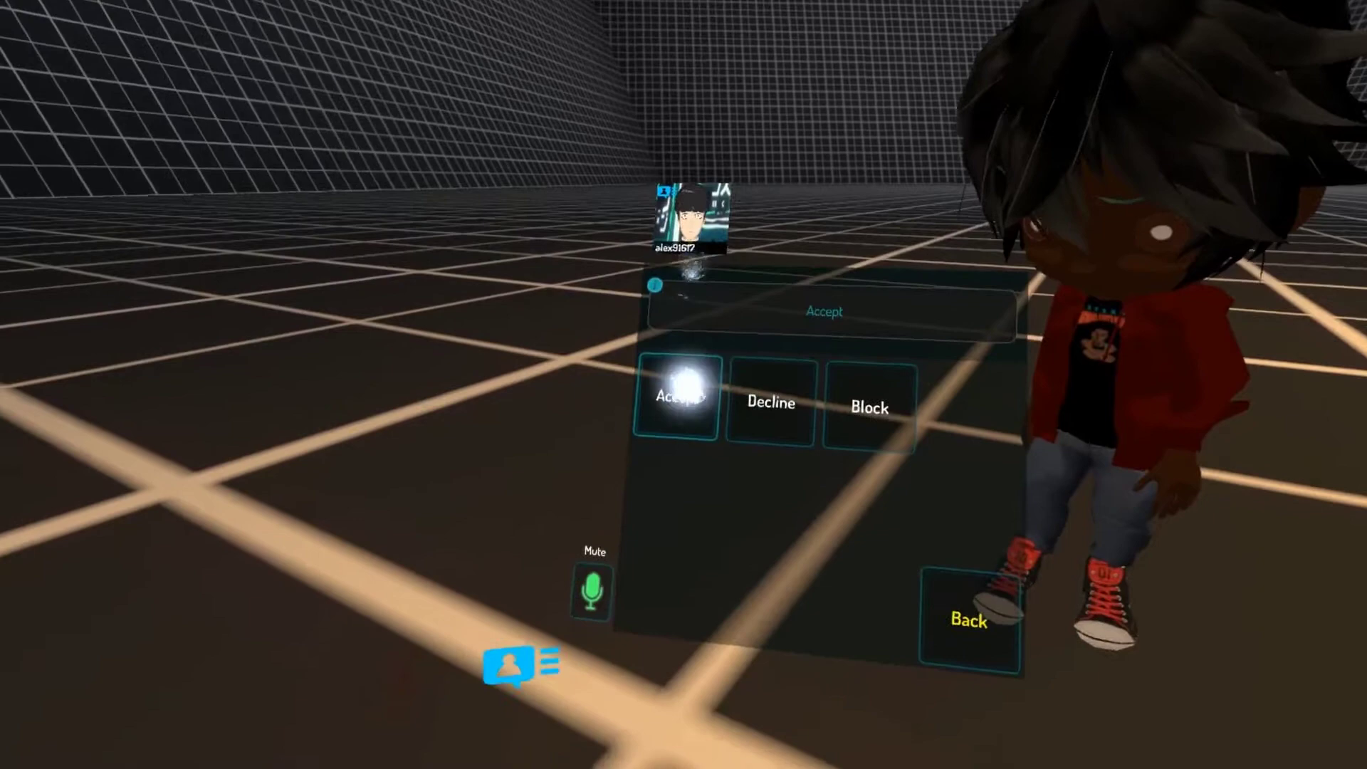
left_click(684, 385)
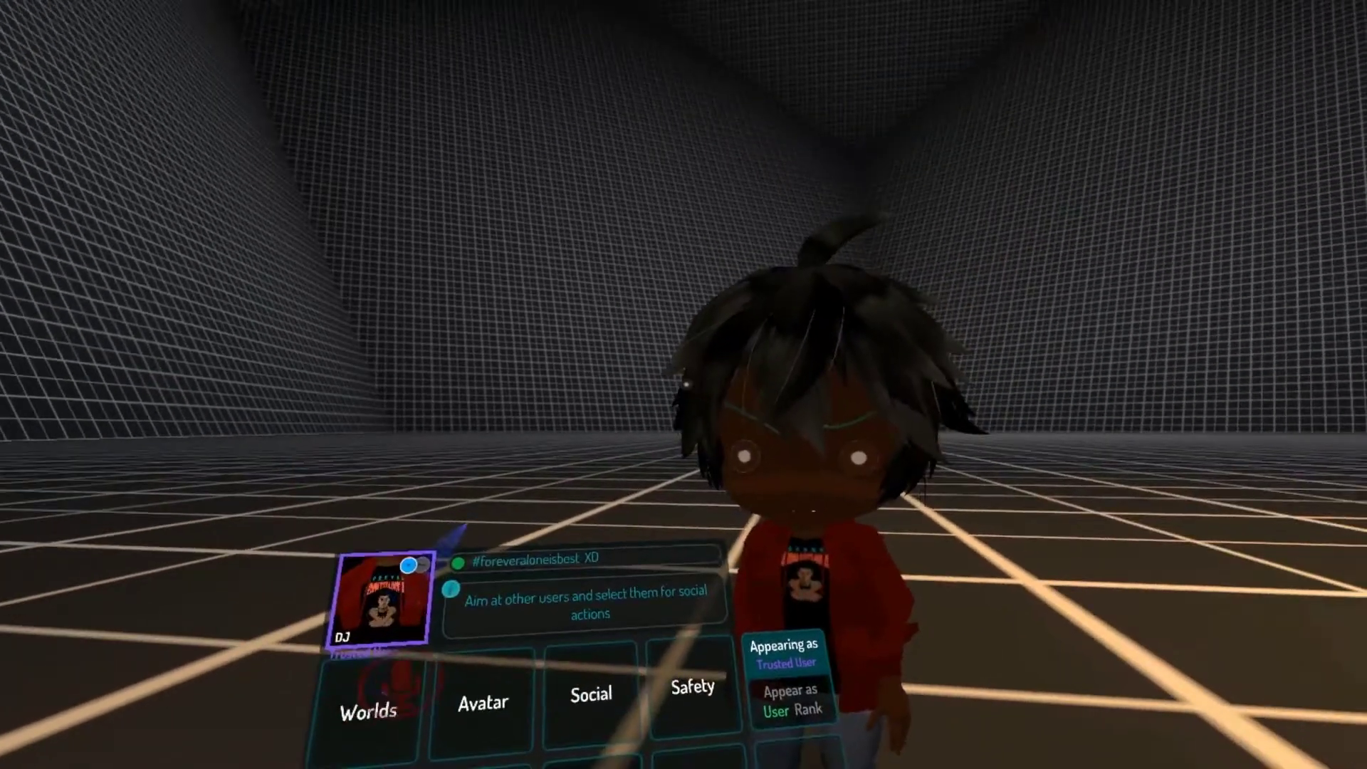
key("Escape")
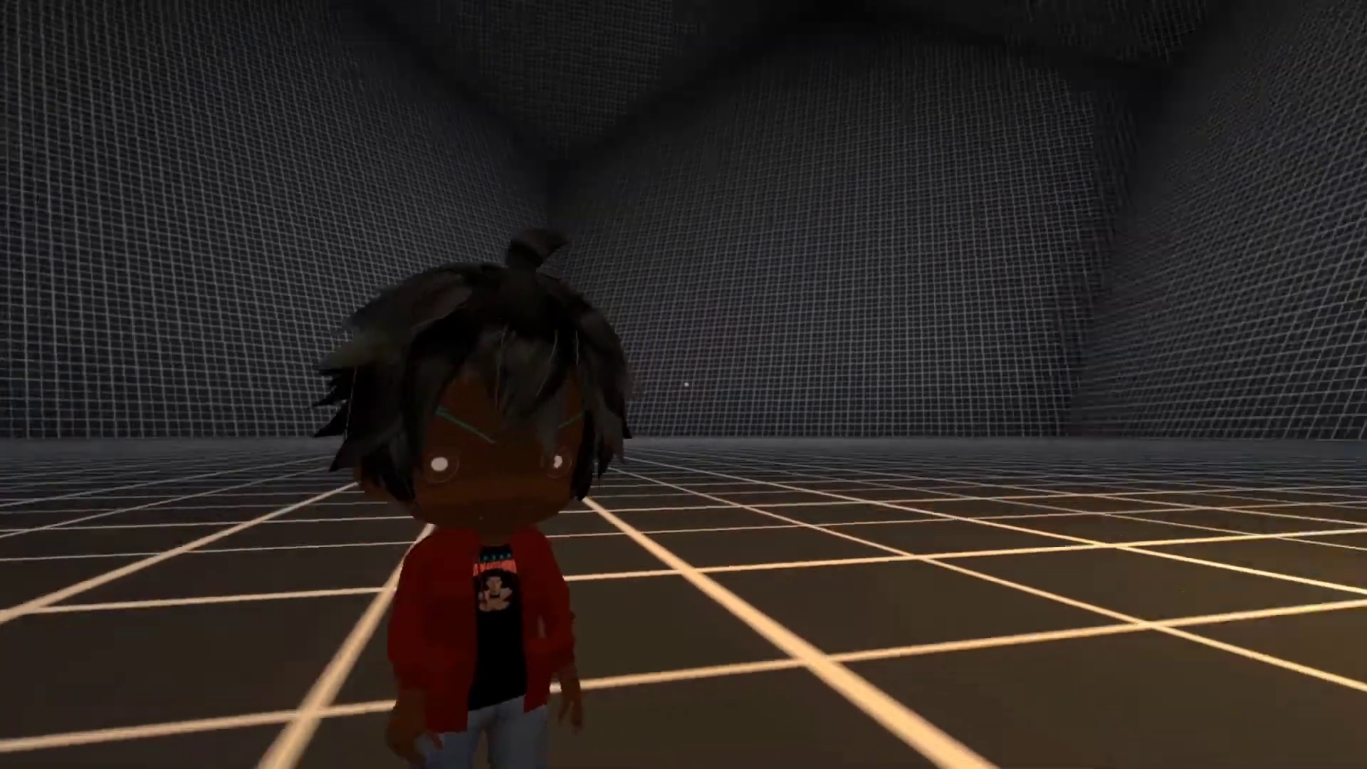